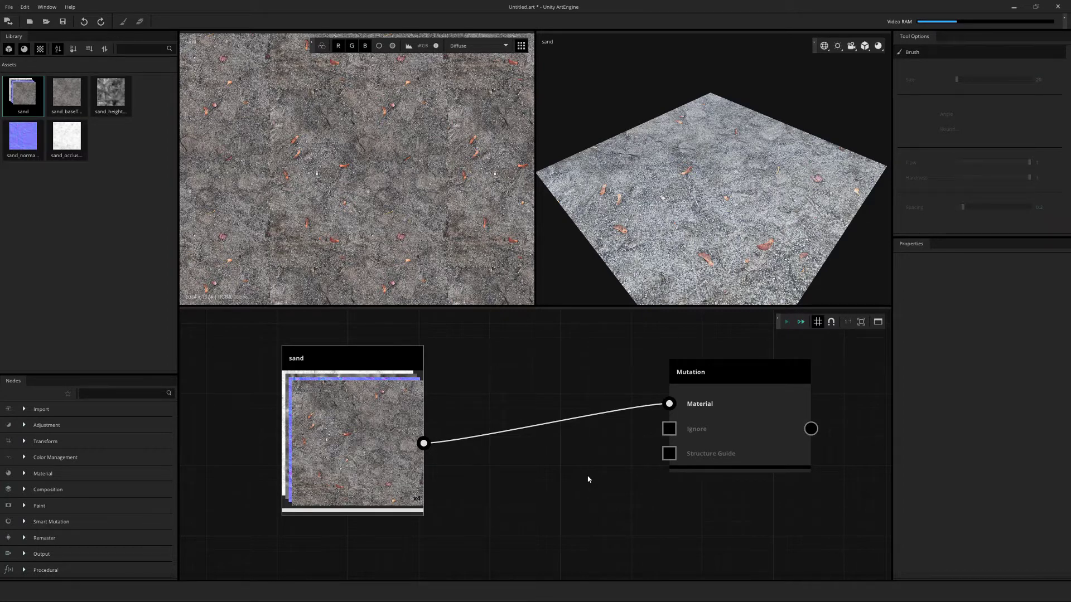
Add a Mask Paint node with sand as its Material input and open its mask
{"action": "right_click", "coordinate": [541, 497]}
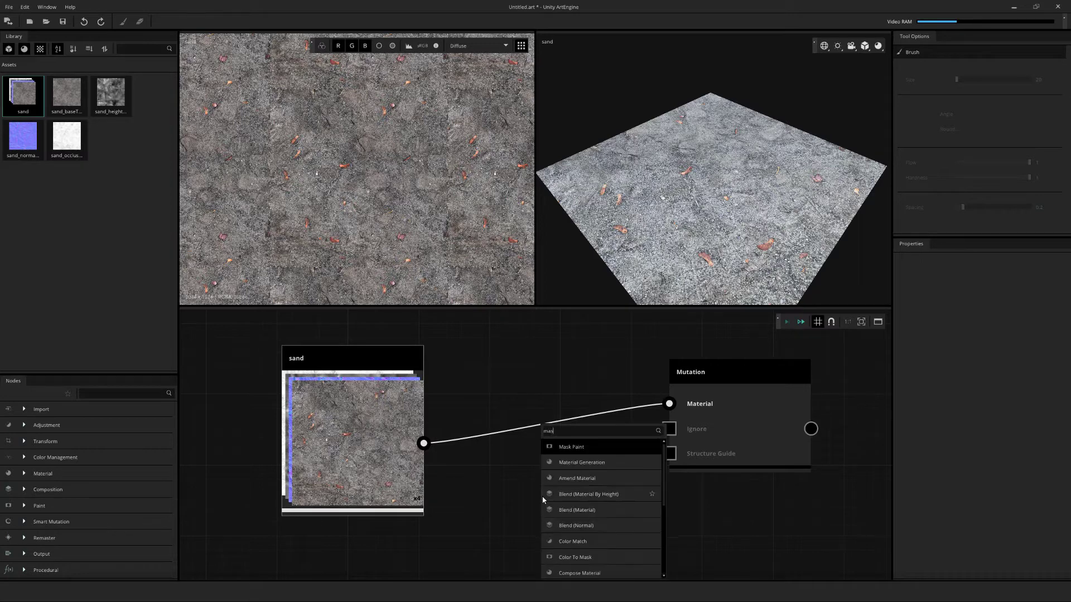
{"action": "left_click", "coordinate": [587, 495]}
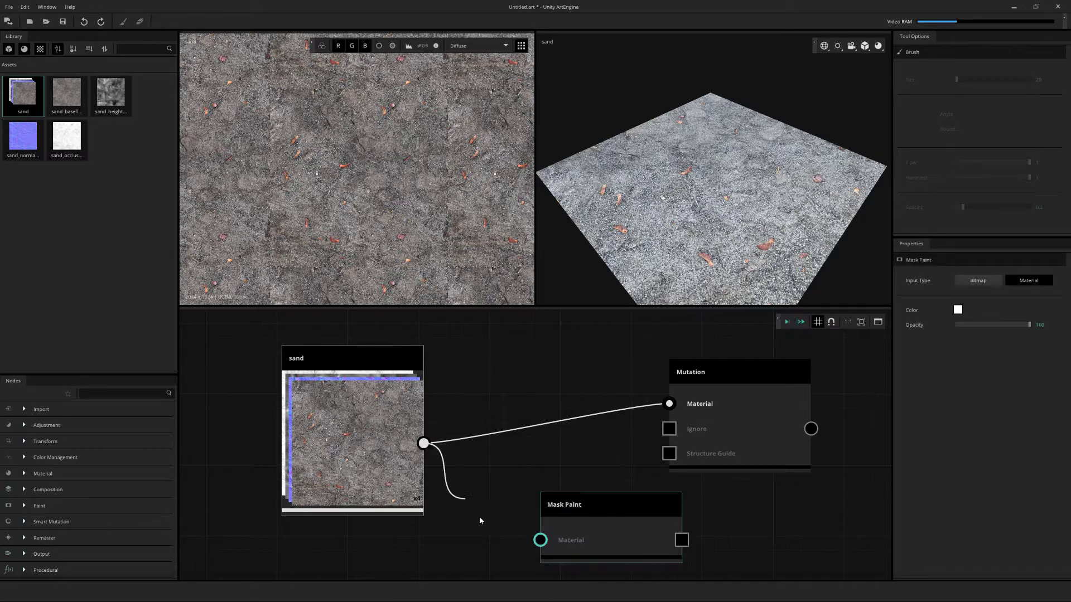
{"action": "left_click_drag", "start_coordinate": [480, 517], "coordinate": [539, 540]}
{"action": "double_click", "coordinate": [585, 505]}
Paint several white blobs and spots across the Mask Paint mask
{"action": "left_click_drag", "start_coordinate": [305, 138], "coordinate": [302, 226]}
{"action": "left_click", "coordinate": [389, 188]}
{"action": "left_click_drag", "start_coordinate": [418, 96], "coordinate": [472, 92]}
{"action": "left_click", "coordinate": [456, 193]}
{"action": "left_click", "coordinate": [485, 105]}
{"action": "left_click", "coordinate": [353, 248]}
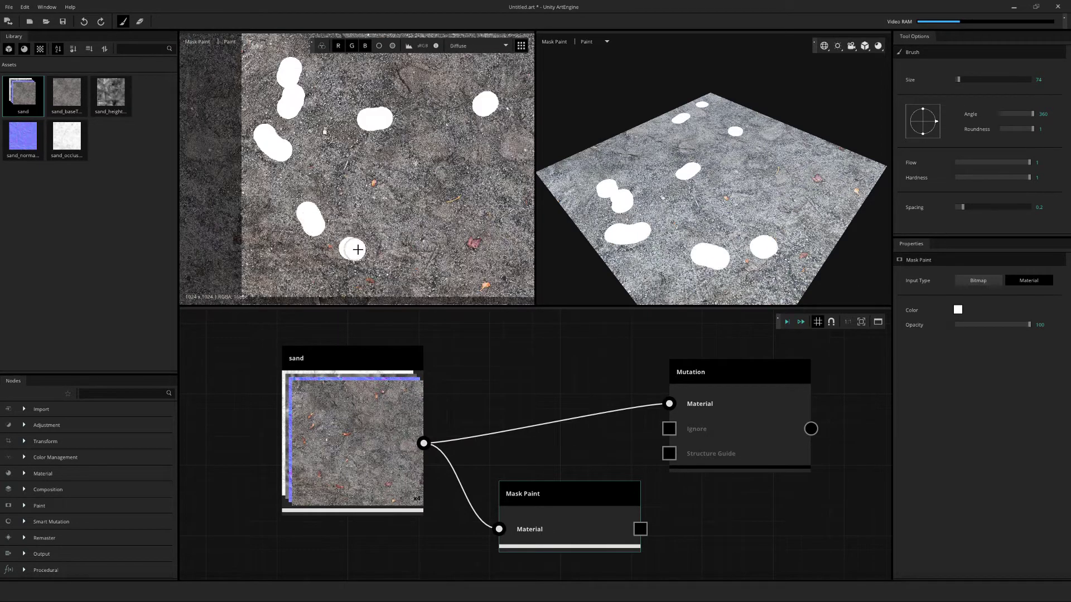
{"action": "left_click", "coordinate": [492, 242]}
{"action": "left_click_drag", "start_coordinate": [419, 167], "coordinate": [384, 142]}
{"action": "left_click", "coordinate": [410, 175]}
Add a final blob, feed Mask Paint into Mutation's Ignore input, and run Mutation
{"action": "left_click_drag", "start_coordinate": [640, 529], "coordinate": [669, 428]}
{"action": "mouse_move", "coordinate": [577, 502]}
{"action": "left_mouse_down"}
{"action": "mouse_move", "coordinate": [520, 520]}
{"action": "mouse_move", "coordinate": [512, 505]}
{"action": "left_mouse_up"}
{"action": "double_click", "coordinate": [670, 389]}
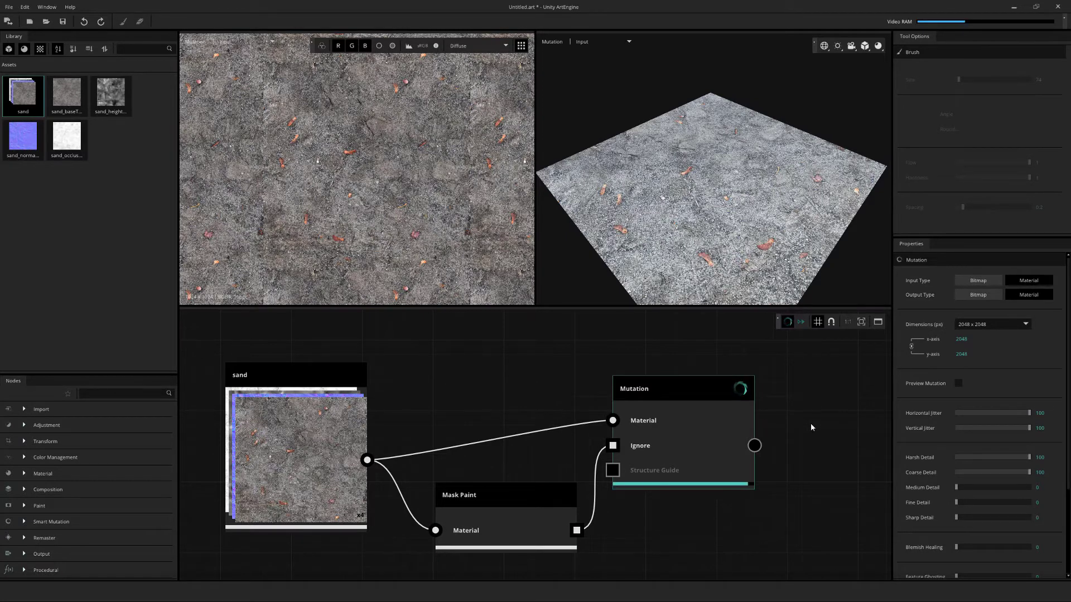
{"action": "scroll", "coordinate": [365, 157], "scroll_direction": "up", "scroll_amount": 3}
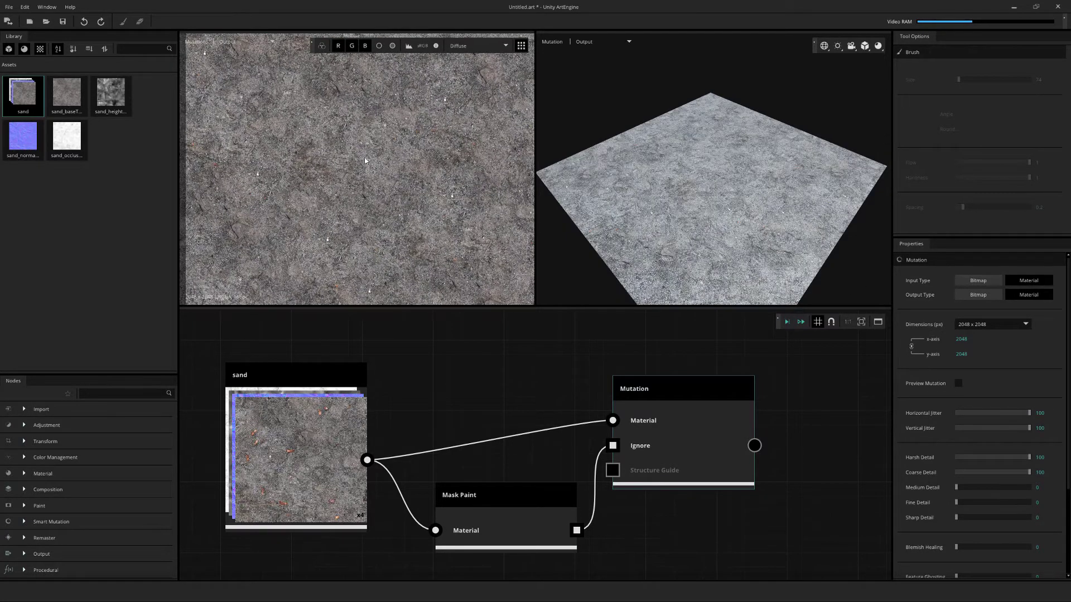
Pan across the mutated sand texture, then bring up the node search
{"action": "left_click_drag", "start_coordinate": [365, 159], "coordinate": [355, 136]}
{"action": "scroll", "coordinate": [418, 186], "scroll_direction": "down", "scroll_amount": 3}
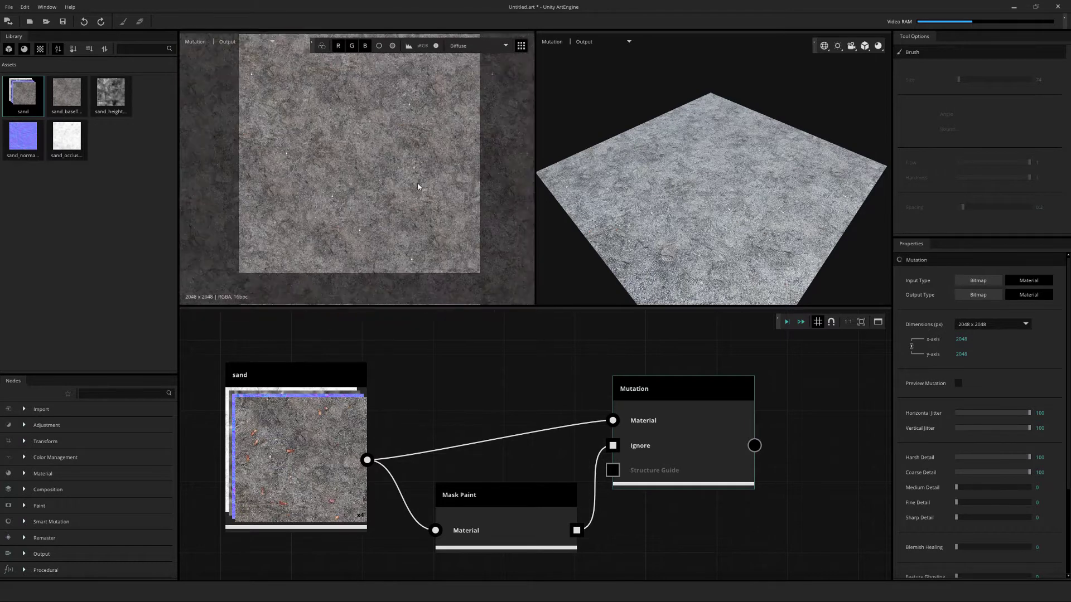
{"action": "scroll", "coordinate": [419, 186], "scroll_direction": "up", "scroll_amount": 2}
{"action": "scroll", "coordinate": [840, 432], "scroll_direction": "down", "scroll_amount": 2}
{"action": "key", "text": "space"}
{"action": "type", "text": "muta"}
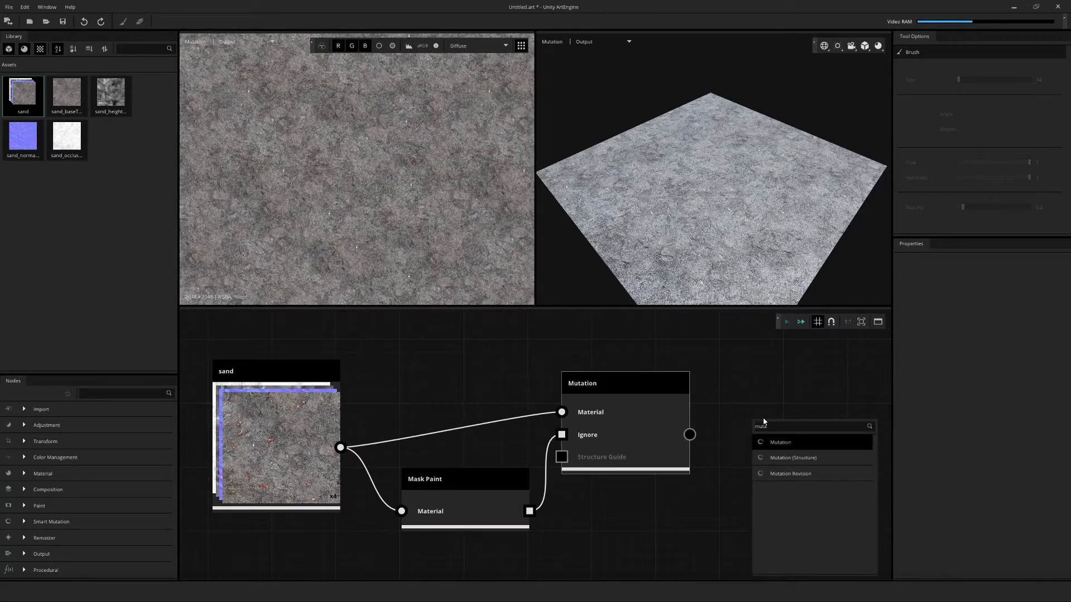
{"action": "type", "text": "tion"}
Place a Mutation Revision node after Mutation and view its revision result
{"action": "left_click", "coordinate": [790, 474]}
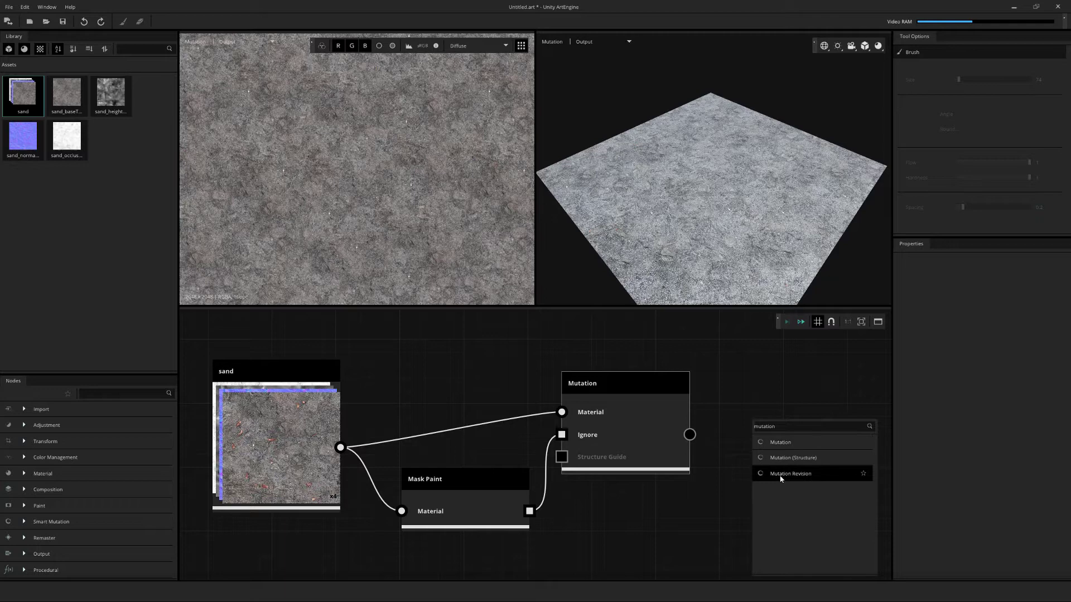
{"action": "left_click_drag", "start_coordinate": [795, 435], "coordinate": [789, 405]}
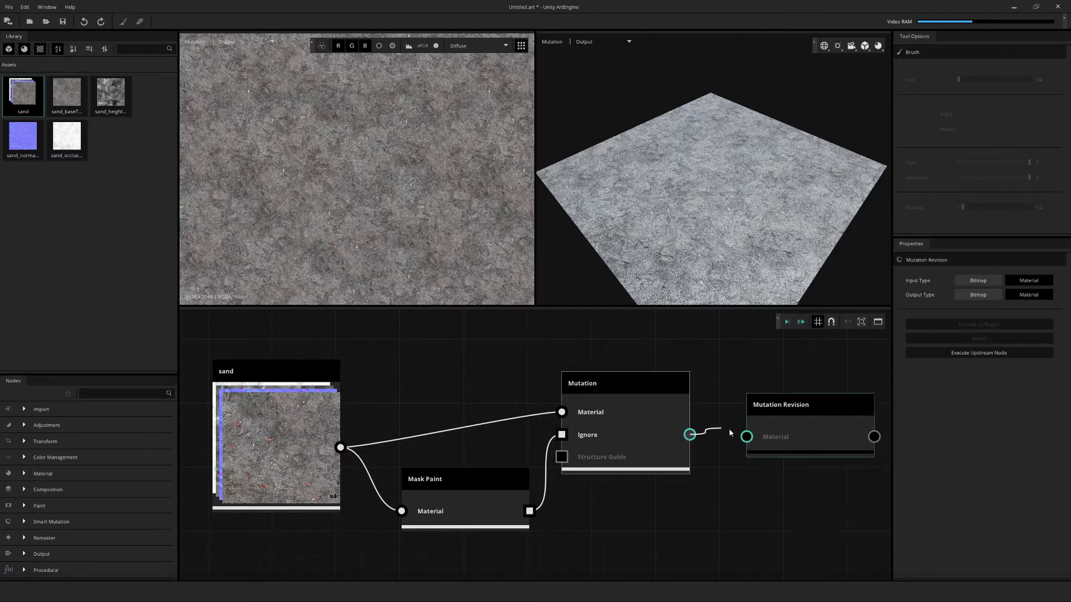
{"action": "double_click", "coordinate": [821, 436]}
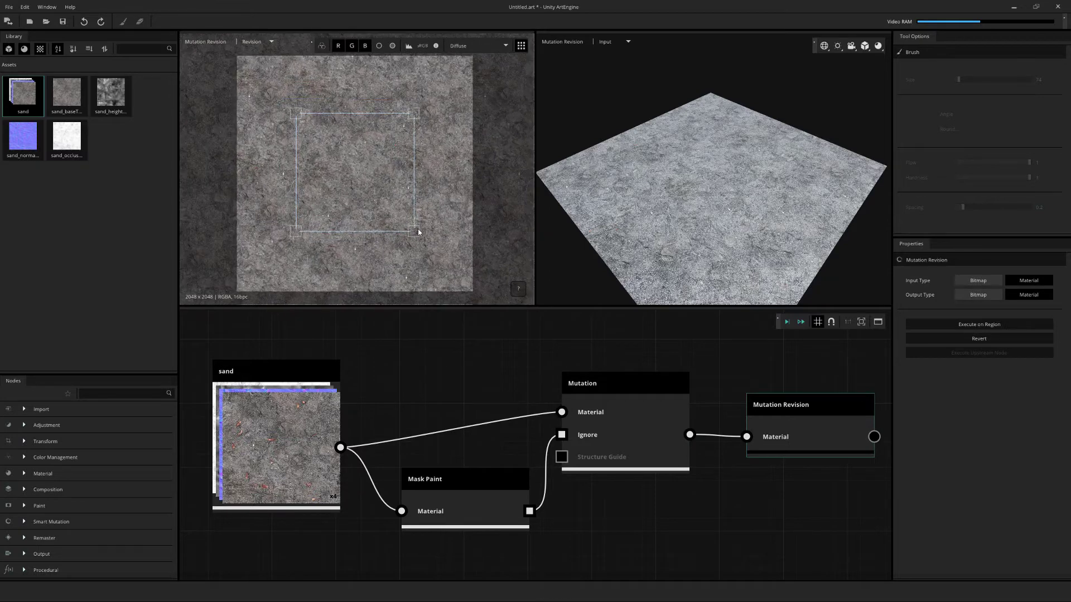
Re-mutate a moved region and a smaller upper-left region, then revert both revisions
{"action": "left_click_drag", "start_coordinate": [418, 229], "coordinate": [436, 166]}
{"action": "scroll", "coordinate": [436, 166], "scroll_direction": "up", "scroll_amount": 2}
{"action": "left_click", "coordinate": [973, 327]}
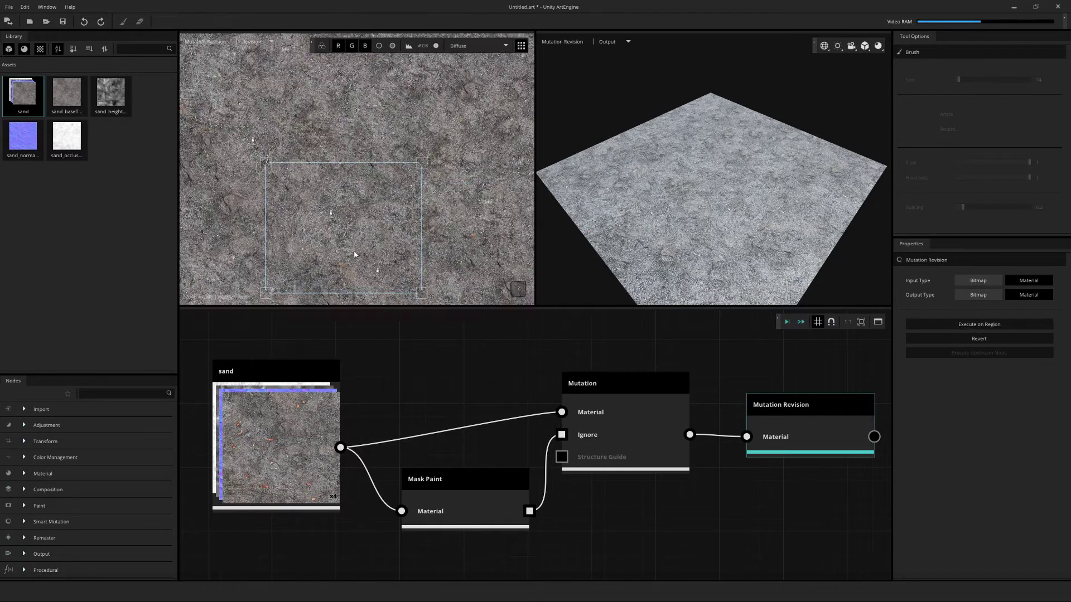
{"action": "scroll", "coordinate": [360, 193], "scroll_direction": "down", "scroll_amount": 2}
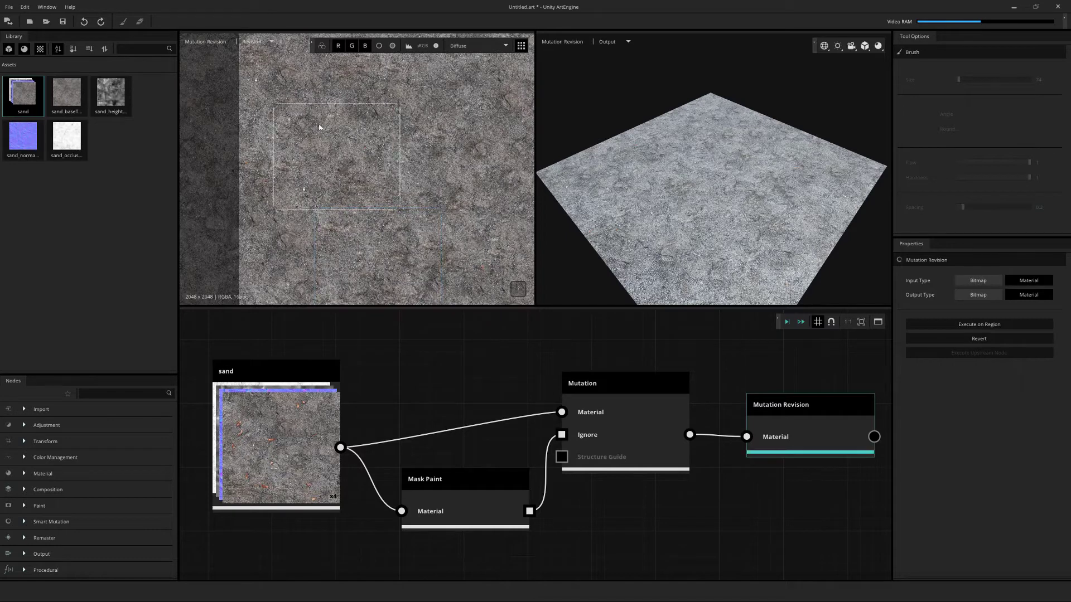
{"action": "left_click_drag", "start_coordinate": [272, 101], "coordinate": [366, 183]}
{"action": "scroll", "coordinate": [367, 183], "scroll_direction": "up", "scroll_amount": 2}
{"action": "left_click", "coordinate": [973, 325]}
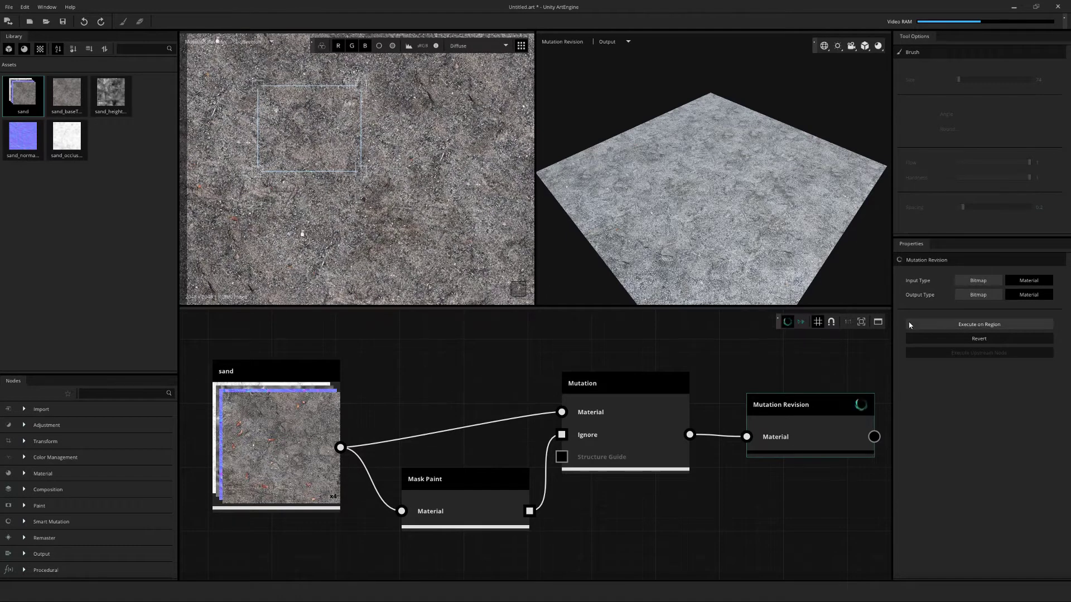
{"action": "scroll", "coordinate": [343, 151], "scroll_direction": "down", "scroll_amount": 3}
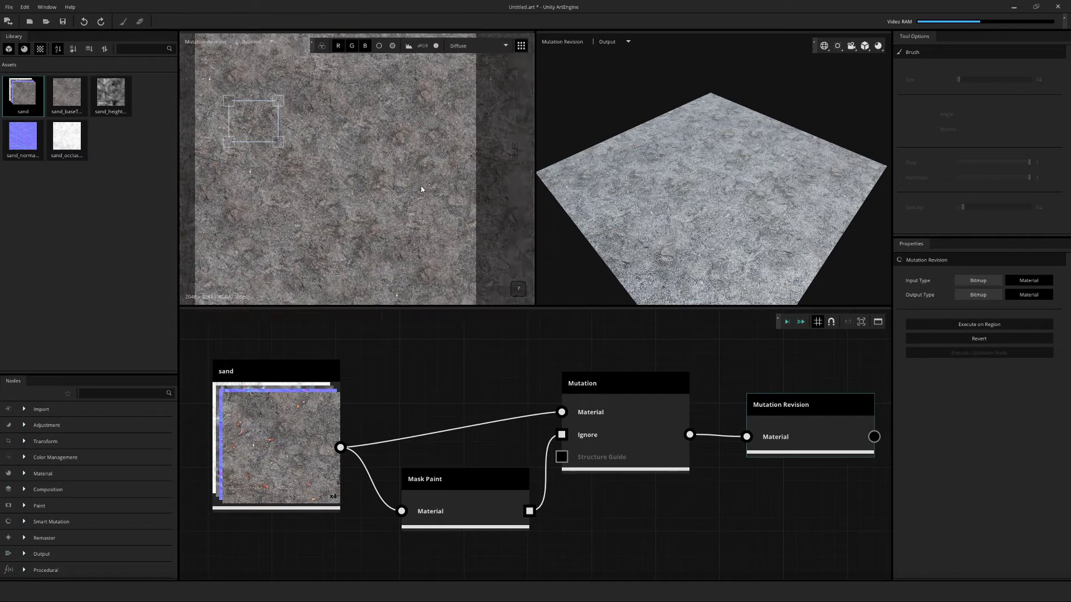
{"action": "left_click", "coordinate": [1003, 338]}
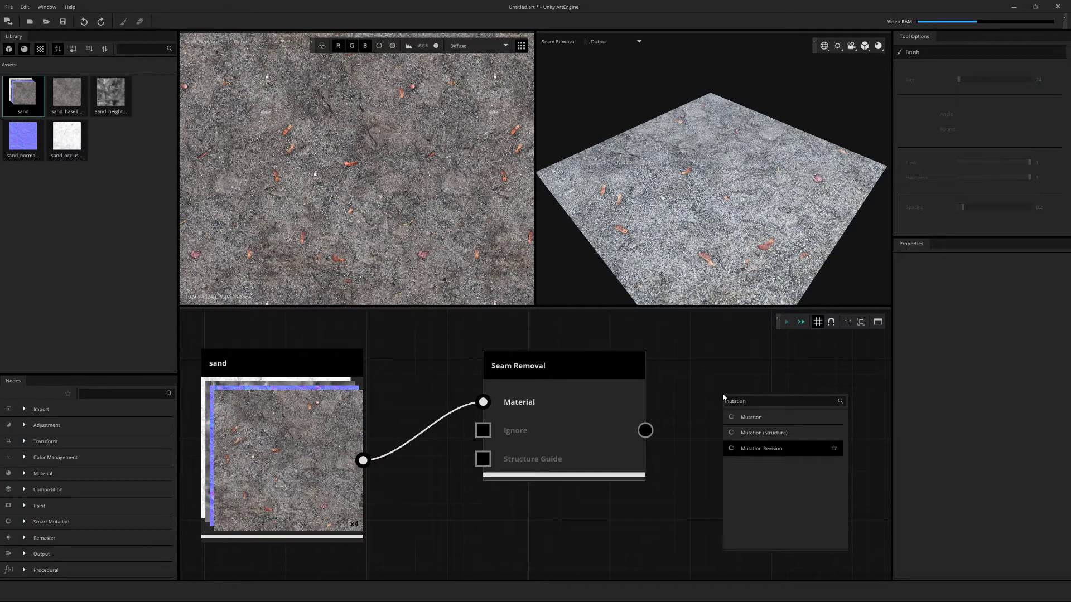
Add a Mutation Revision node fed by Seam Removal's output and select it
{"action": "key", "text": "Return"}
{"action": "left_click_drag", "start_coordinate": [645, 431], "coordinate": [710, 436]}
{"action": "left_click", "coordinate": [806, 435]}
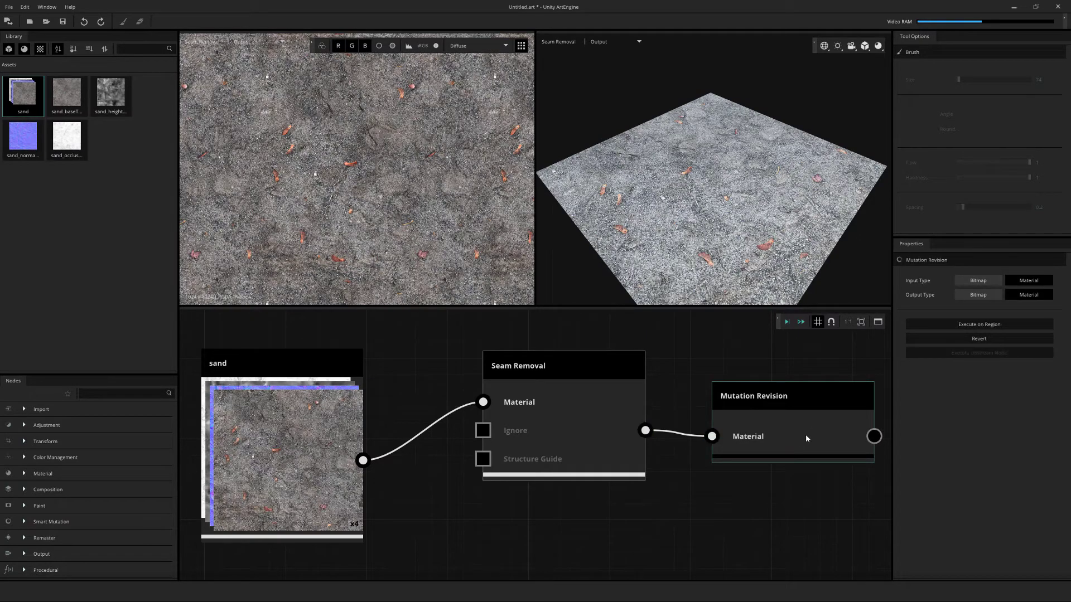